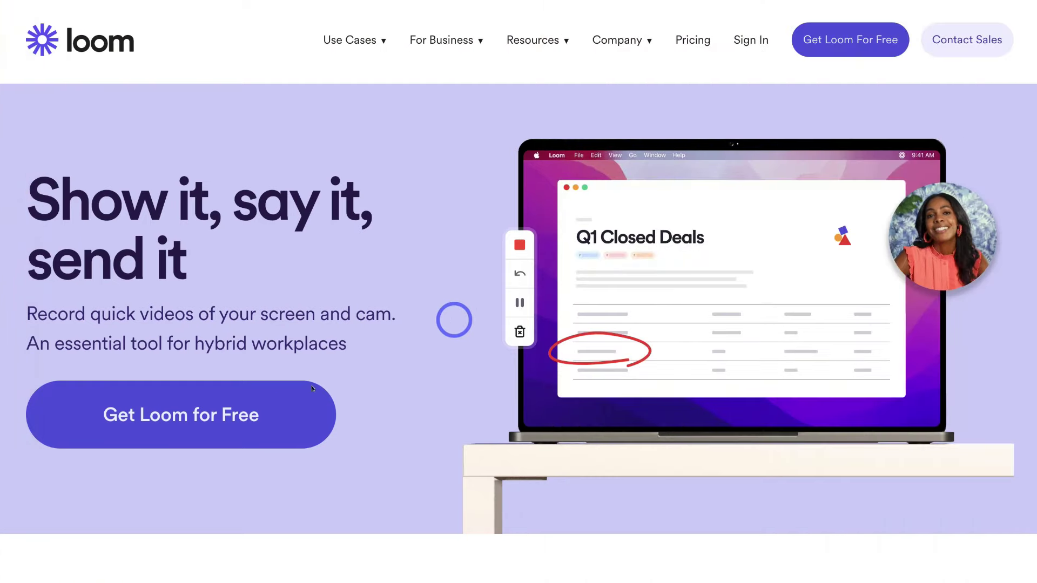
Step: Create a free Loom account through Get Loom for Free and land on the Home dashboard
{"action": "left_click", "coordinate": [269, 416]}
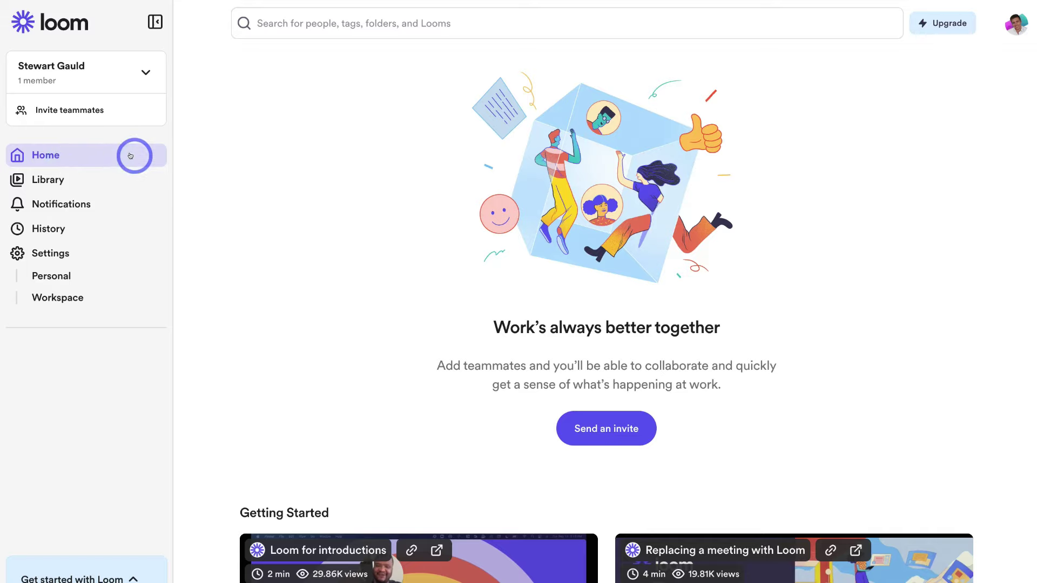
Step: Go to the Library and bring up the actions menu of the Page Structre FULL VIDEO card
{"action": "left_click", "coordinate": [101, 175]}
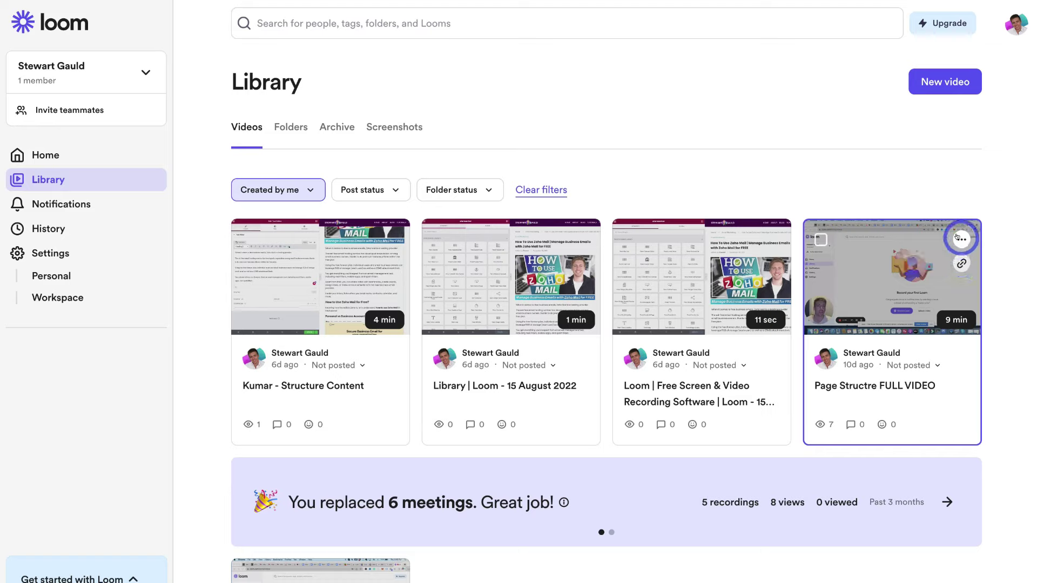
{"action": "left_click", "coordinate": [959, 238]}
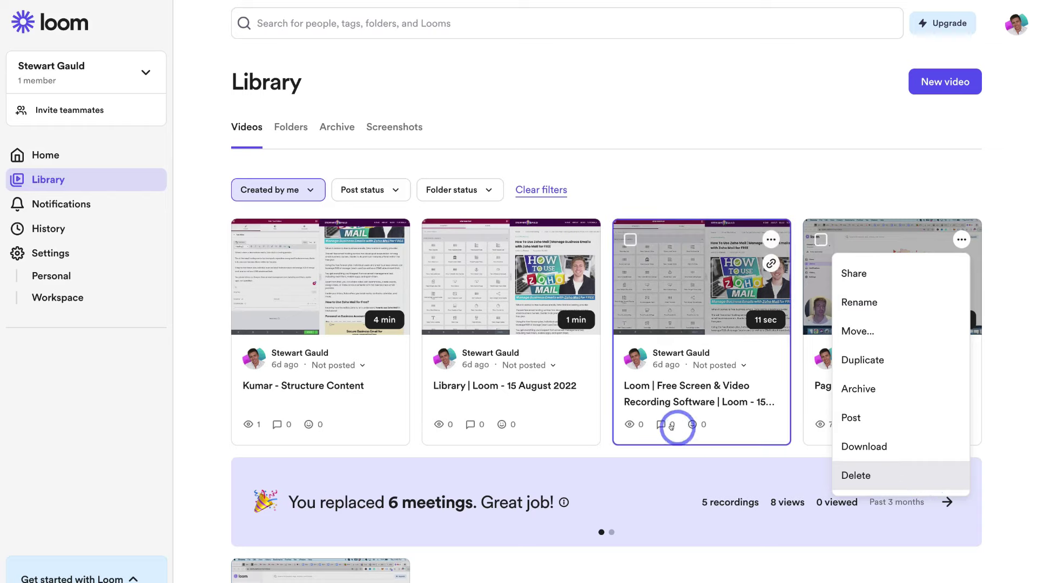
Step: Close the card menu, check Notifications and the search bar, then return to the Library
{"action": "left_click", "coordinate": [630, 426]}
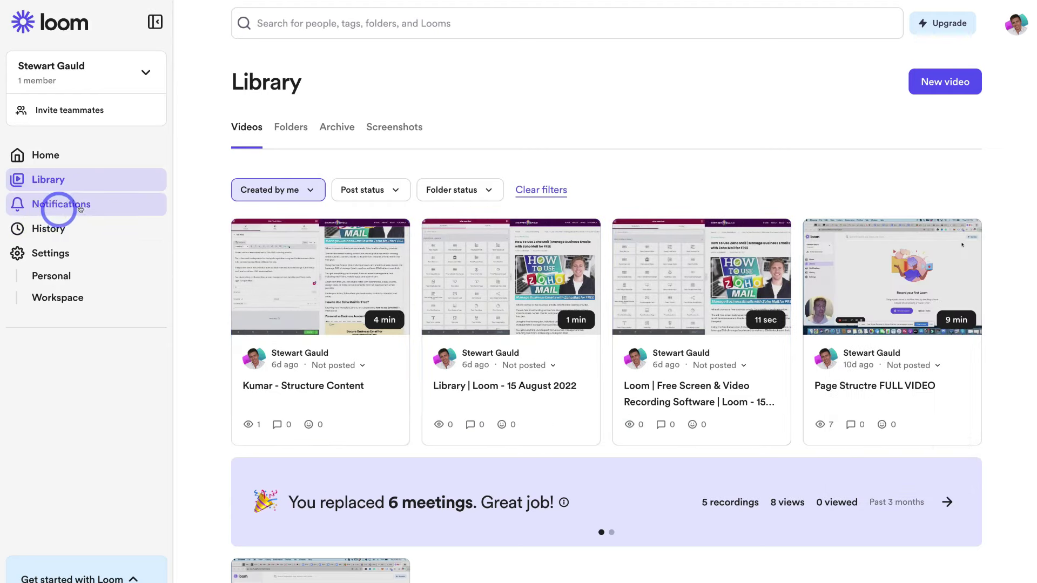
{"action": "left_click", "coordinate": [103, 208]}
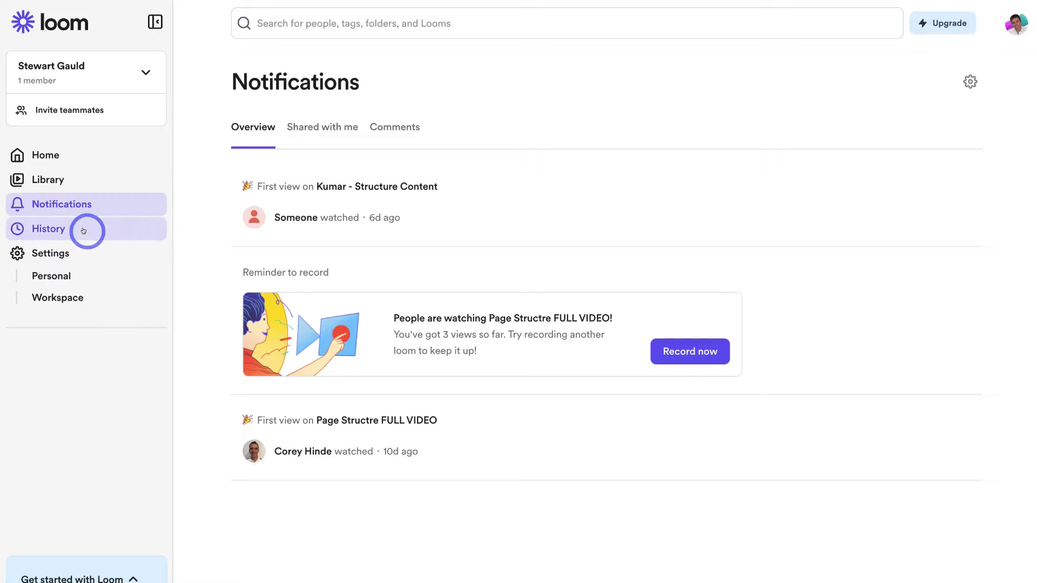
{"action": "left_click", "coordinate": [269, 30]}
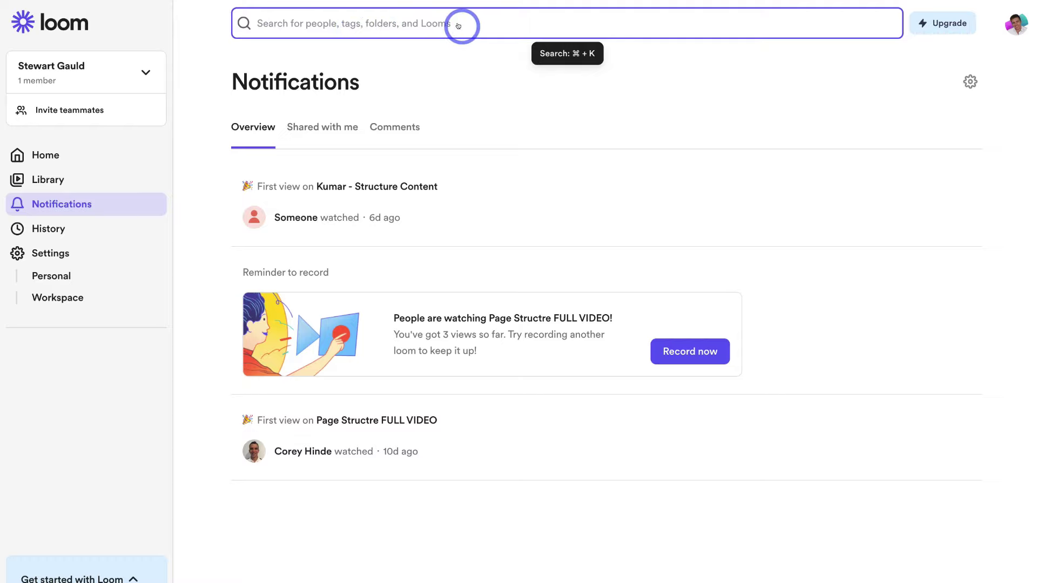
{"action": "left_click", "coordinate": [90, 182]}
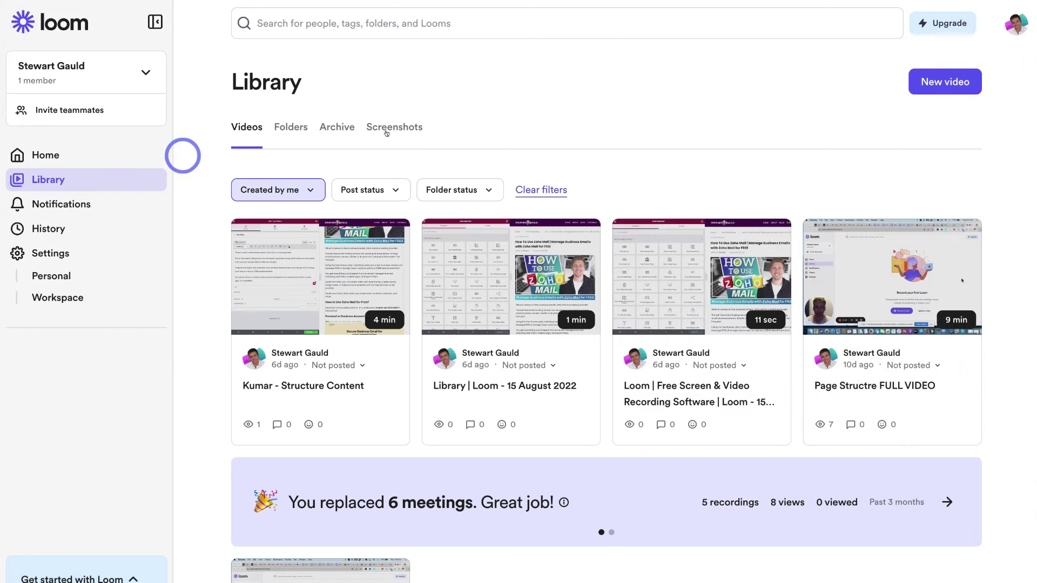
Step: Start a new video with Record a video, opening the Screen and Camera recorder setup
{"action": "left_click", "coordinate": [949, 86]}
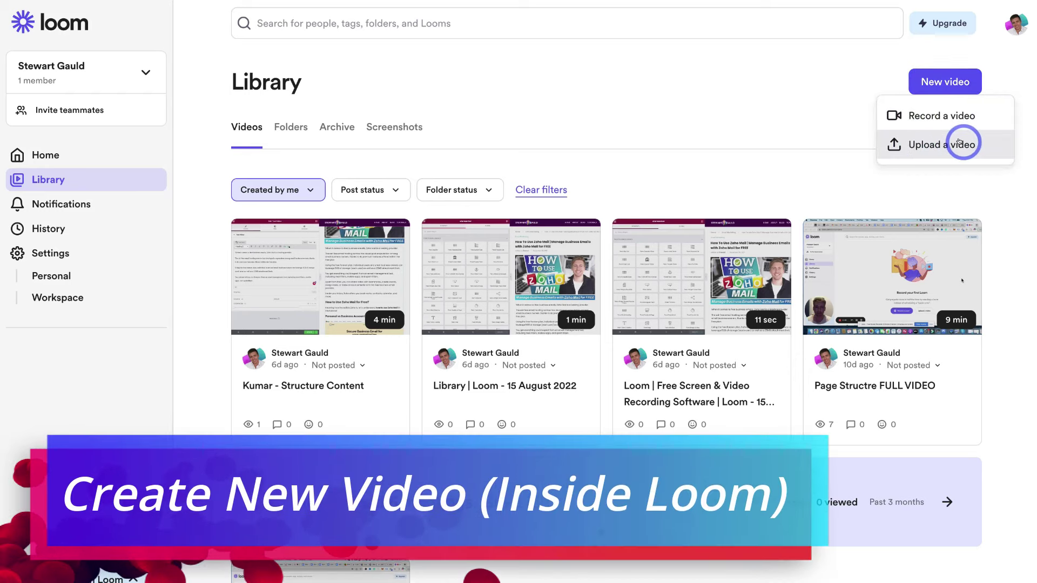
{"action": "left_click", "coordinate": [905, 116]}
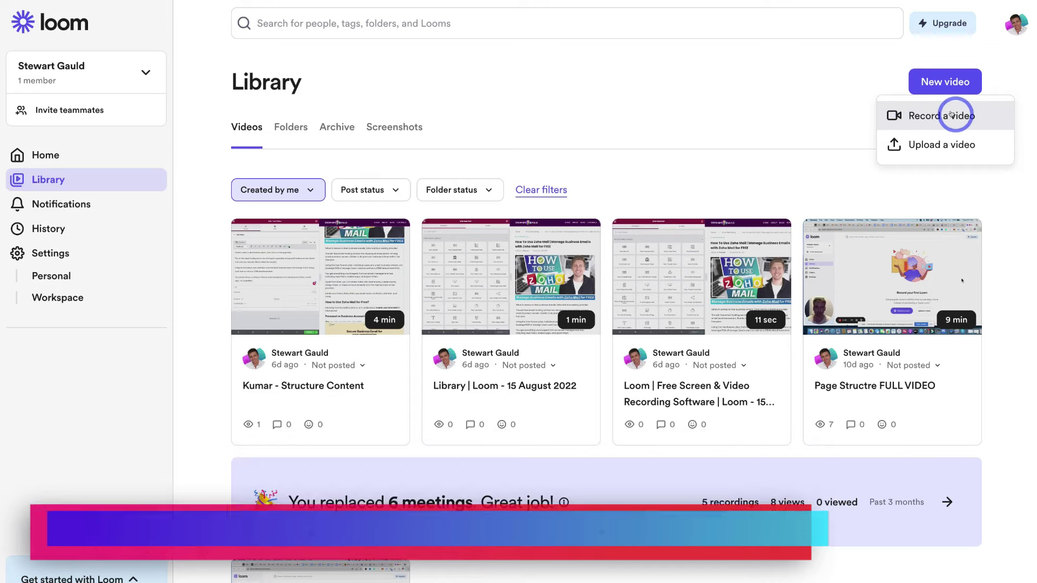
{"action": "left_click", "coordinate": [937, 51]}
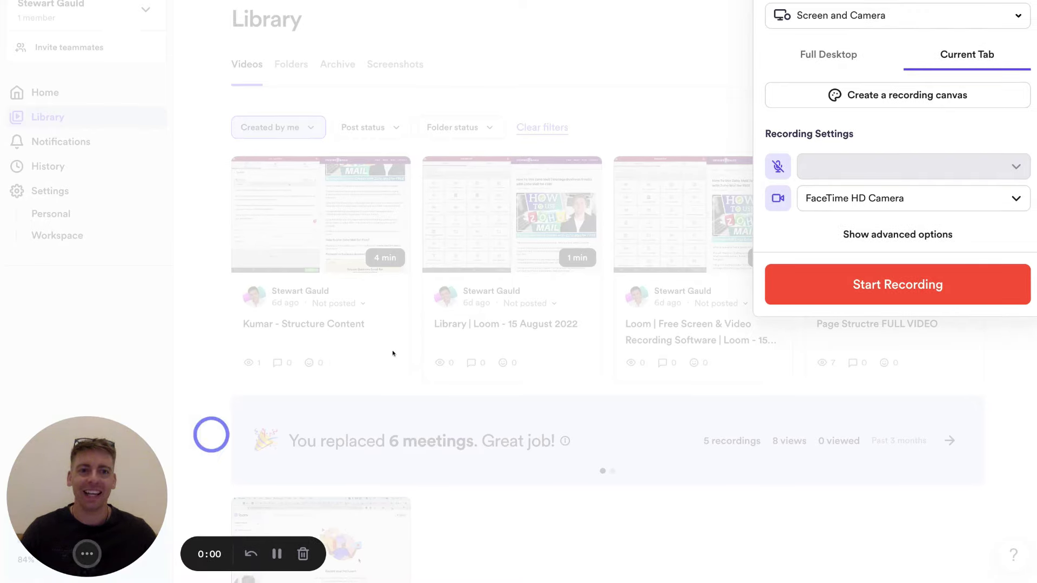
Step: Switch the recorder to Screen Only, try the camera bubble's large and extra-large sizes, and leave it small
{"action": "left_click", "coordinate": [896, 10]}
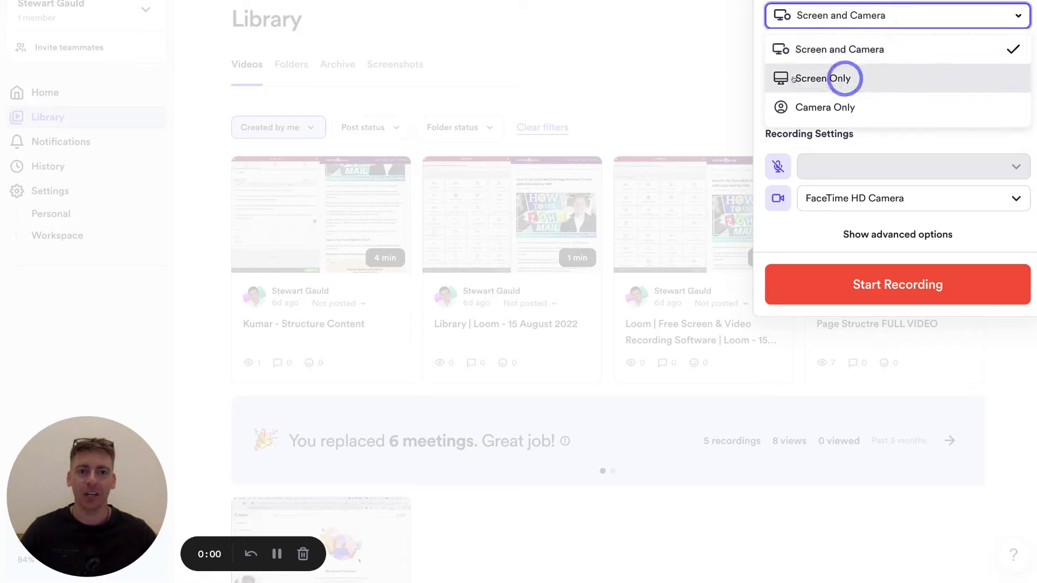
{"action": "left_click", "coordinate": [882, 77]}
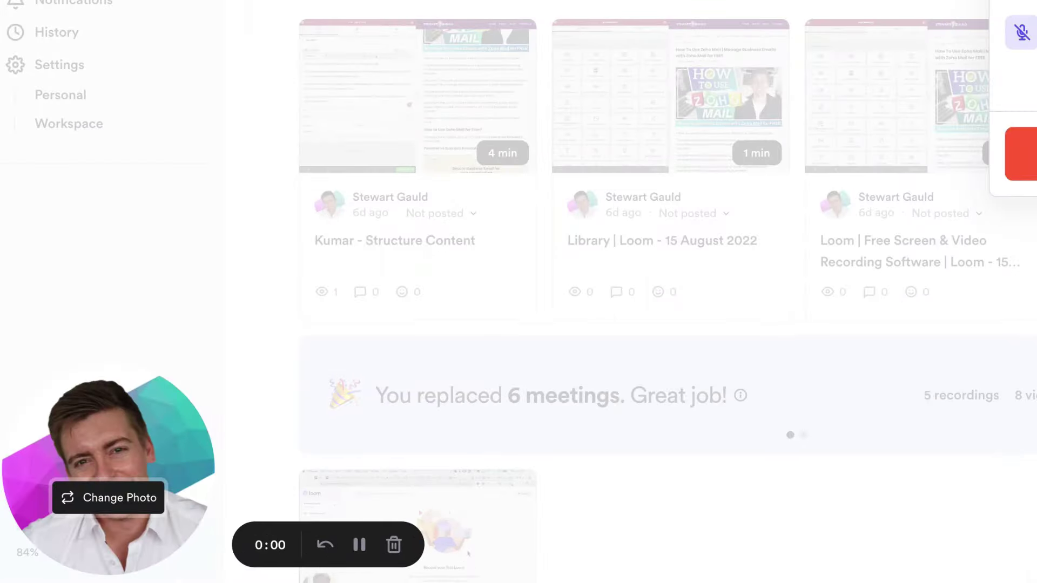
{"action": "mouse_move", "coordinate": [147, 399]}
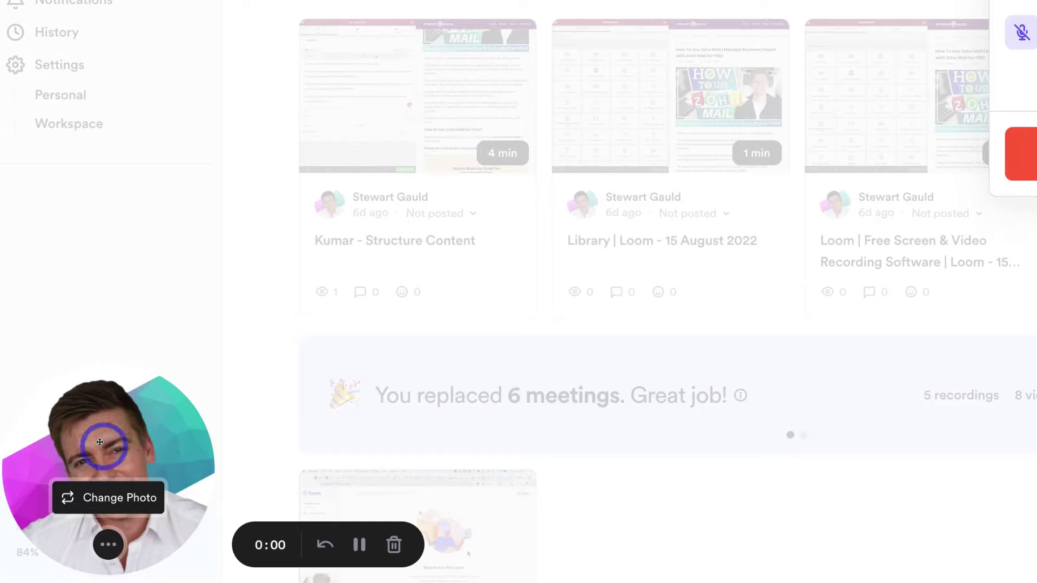
{"action": "left_click", "coordinate": [105, 545]}
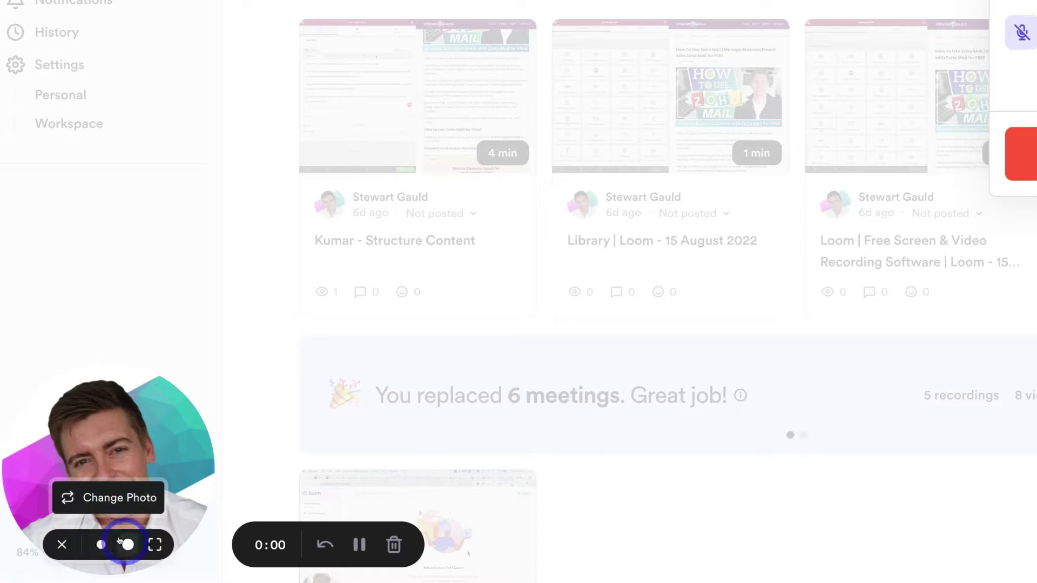
{"action": "left_click", "coordinate": [120, 540]}
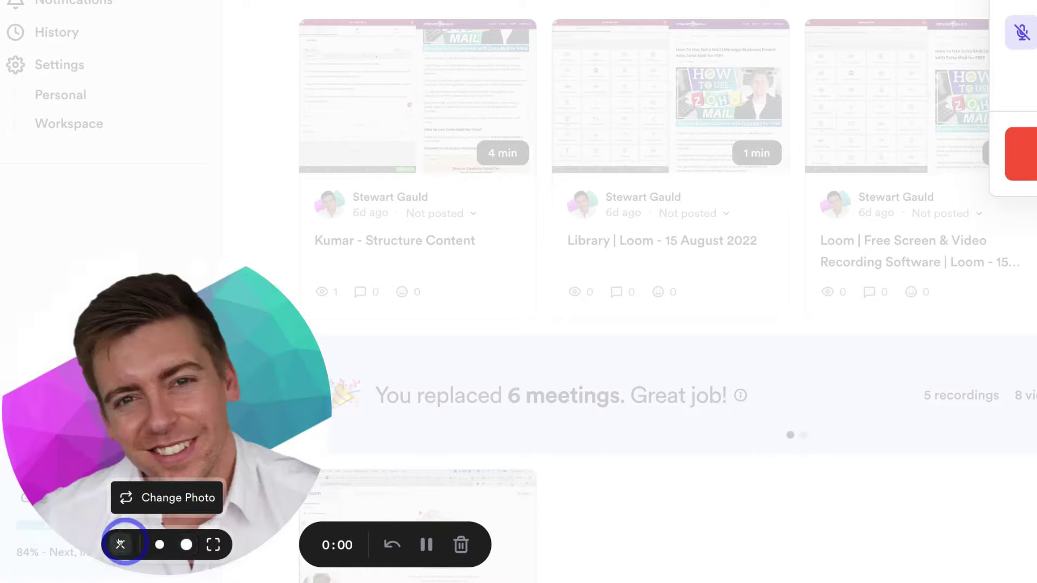
{"action": "left_click", "coordinate": [209, 538]}
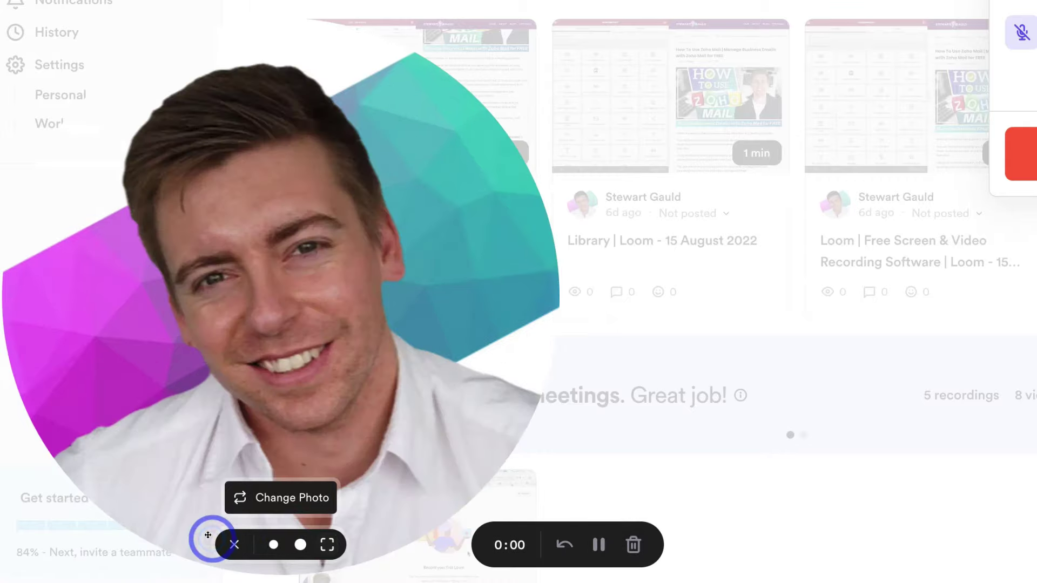
{"action": "left_click", "coordinate": [273, 540]}
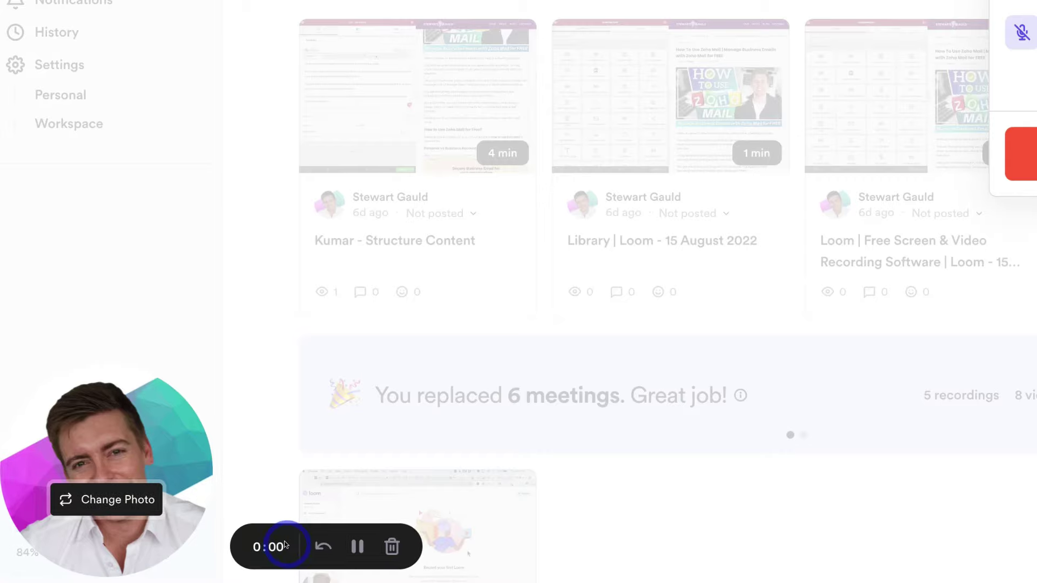
{"action": "left_click_drag", "start_coordinate": [155, 421], "coordinate": [102, 399]}
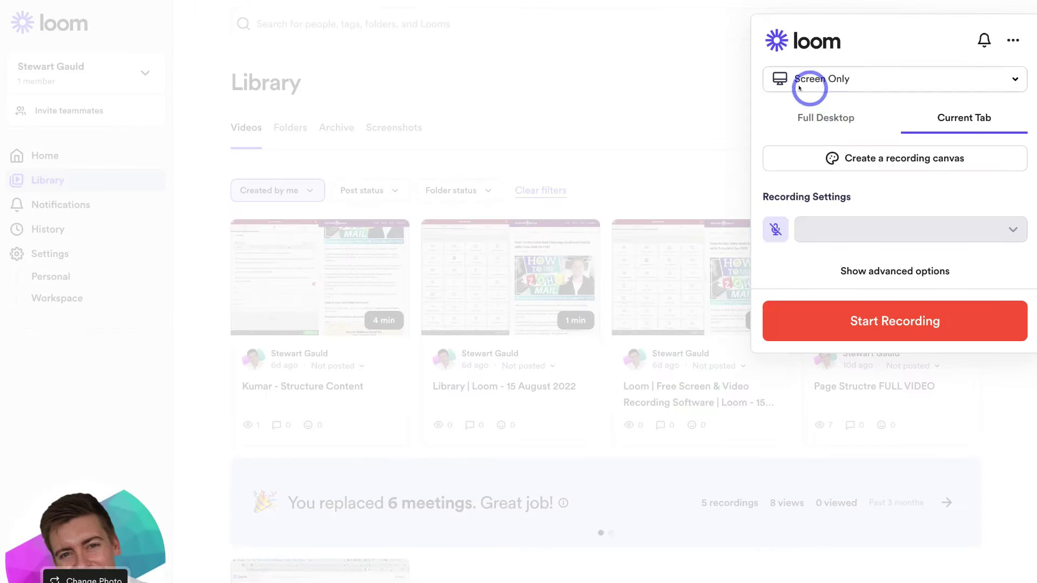
Step: Keep Screen Only as the recording mode and close the recorder panel
{"action": "left_click", "coordinate": [857, 79]}
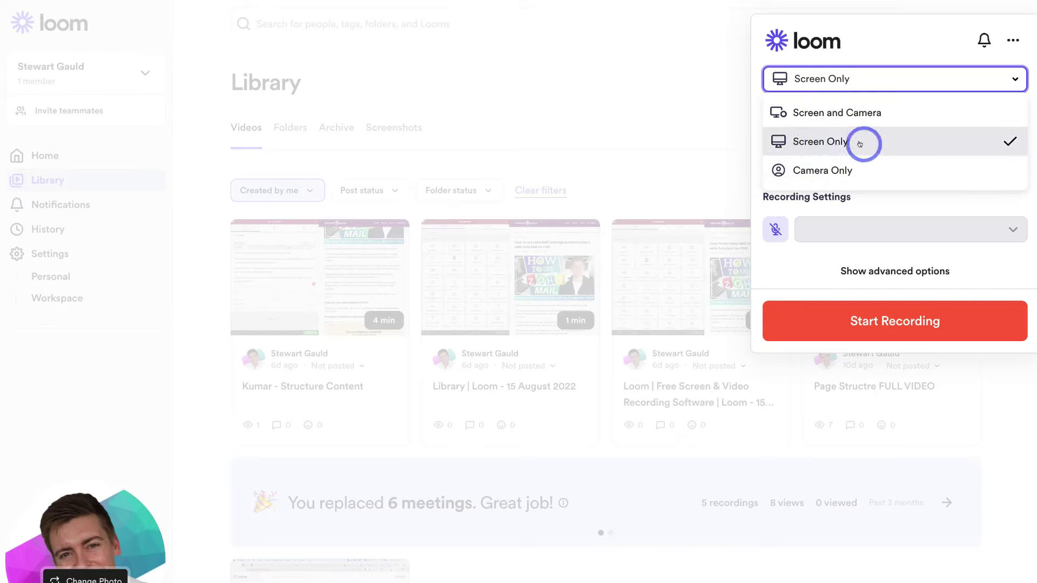
{"action": "left_click", "coordinate": [898, 201]}
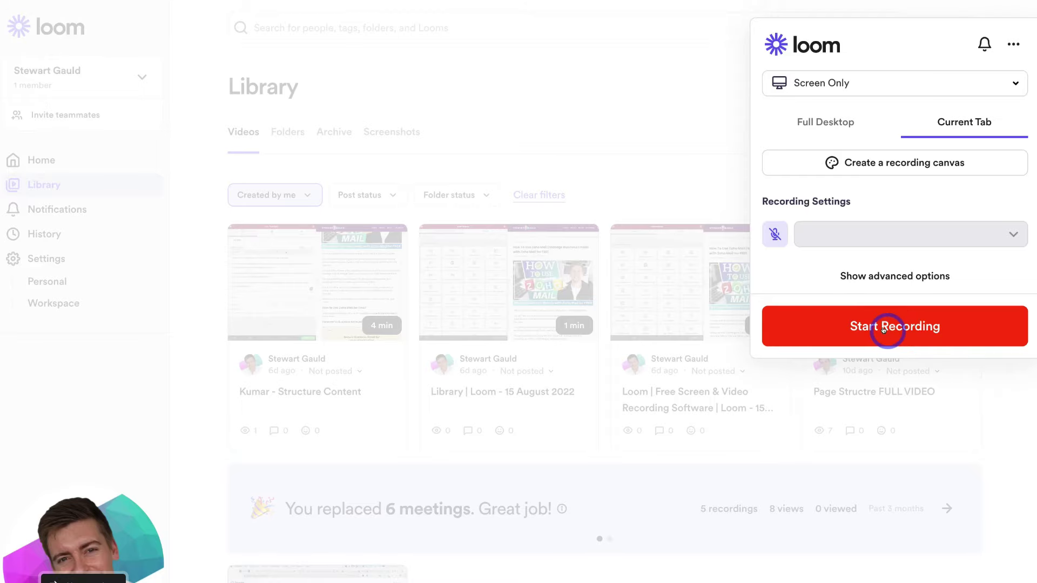
{"action": "left_click", "coordinate": [656, 175]}
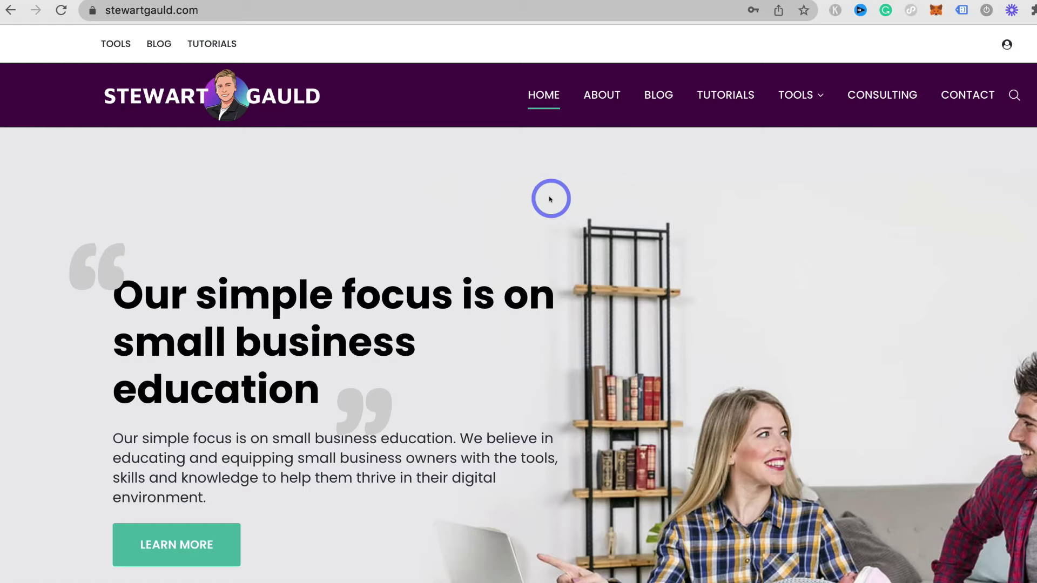
Step: Bring up the Loom recorder from the Chrome toolbar, set to Screen Only and Current Tab
{"action": "left_click", "coordinate": [1011, 11]}
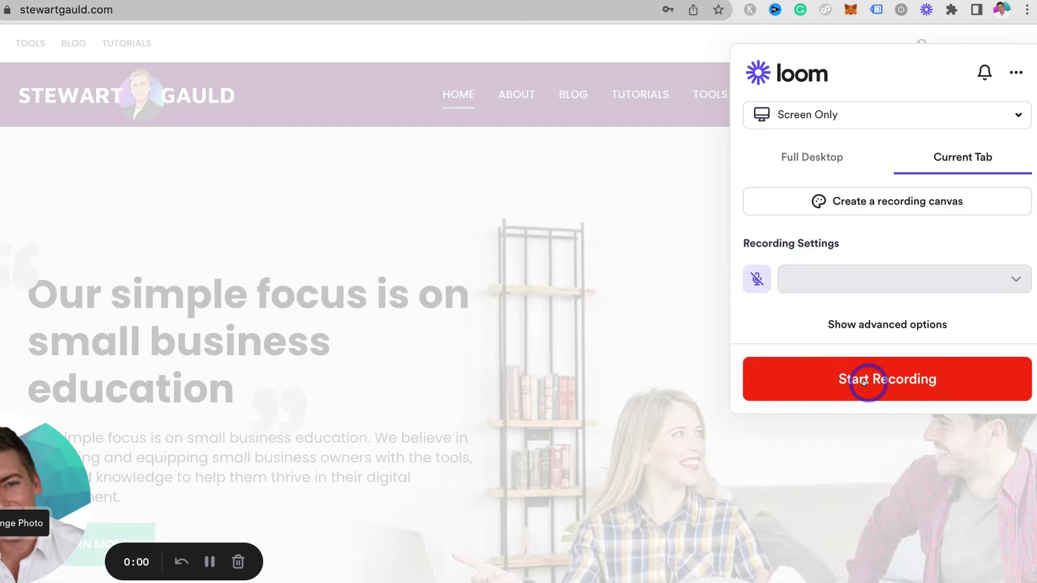
Step: Record the stewartgauld.com homepage with the mic muted, scrolling down and back, then finish
{"action": "left_click", "coordinate": [941, 380]}
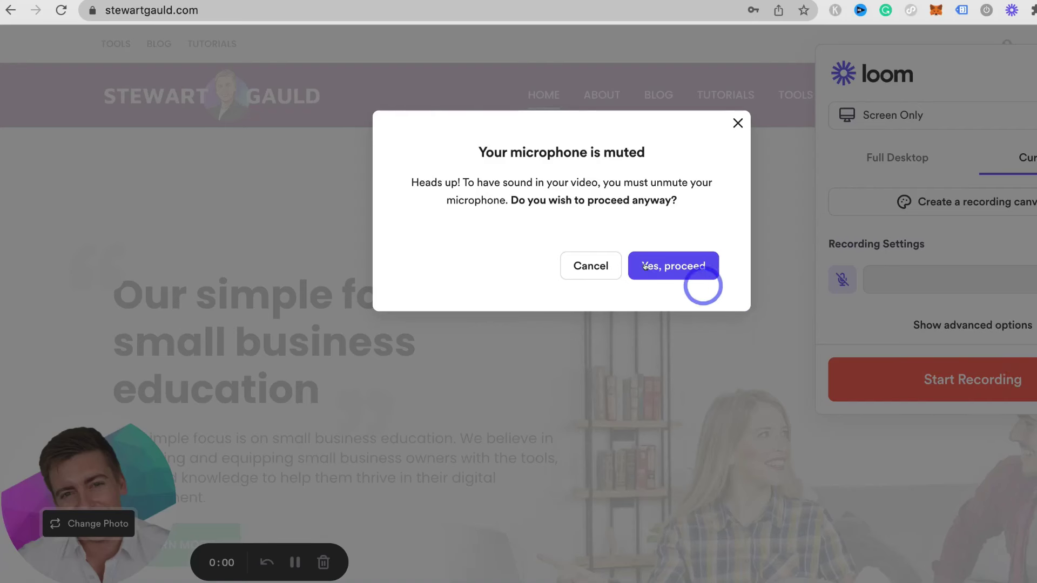
{"action": "left_click", "coordinate": [603, 265]}
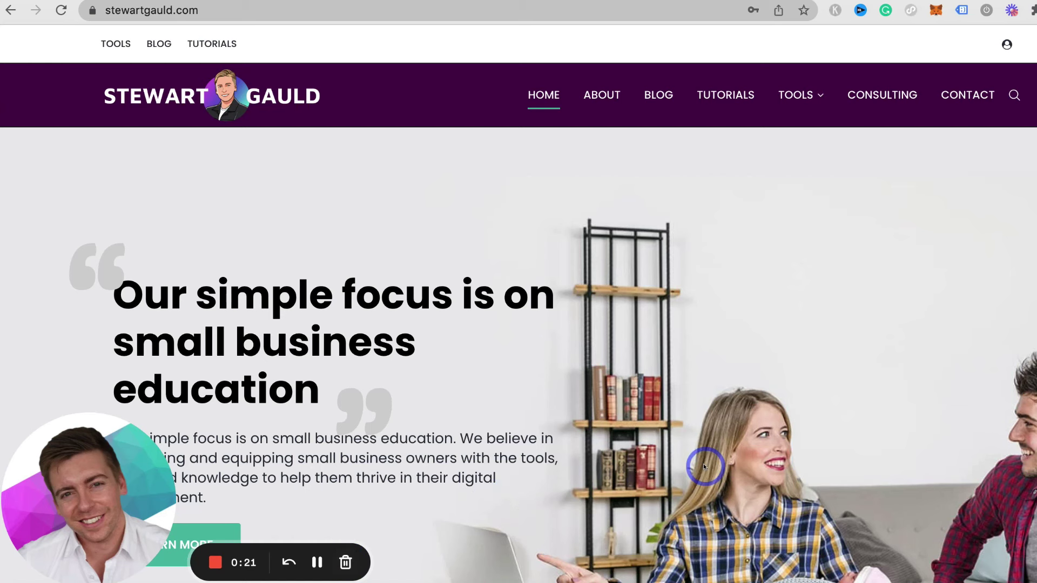
{"action": "scroll", "coordinate": [703, 463], "scroll_direction": "down", "scroll_amount": 5}
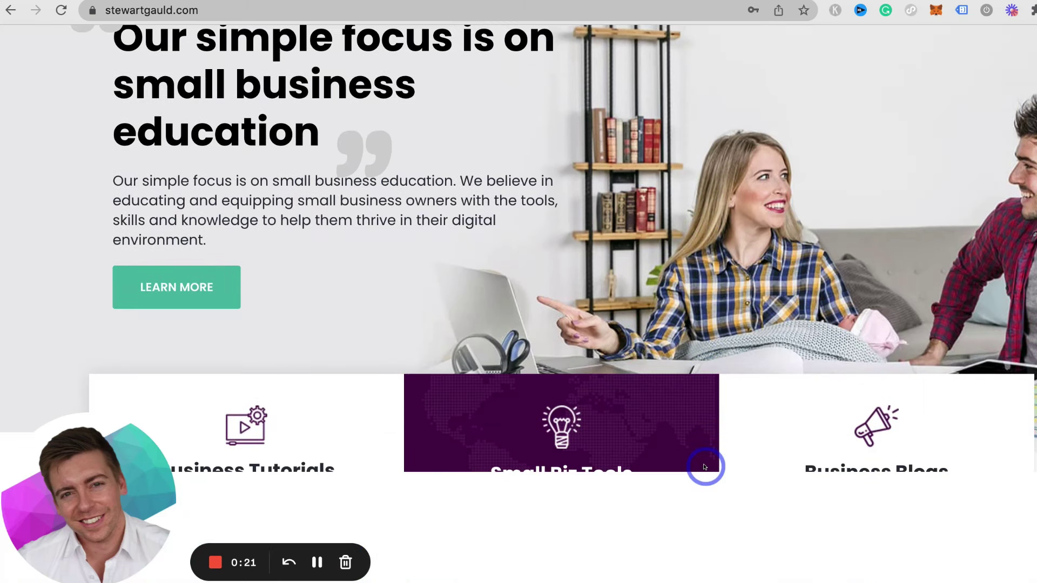
{"action": "scroll", "coordinate": [705, 467], "scroll_direction": "down", "scroll_amount": 4}
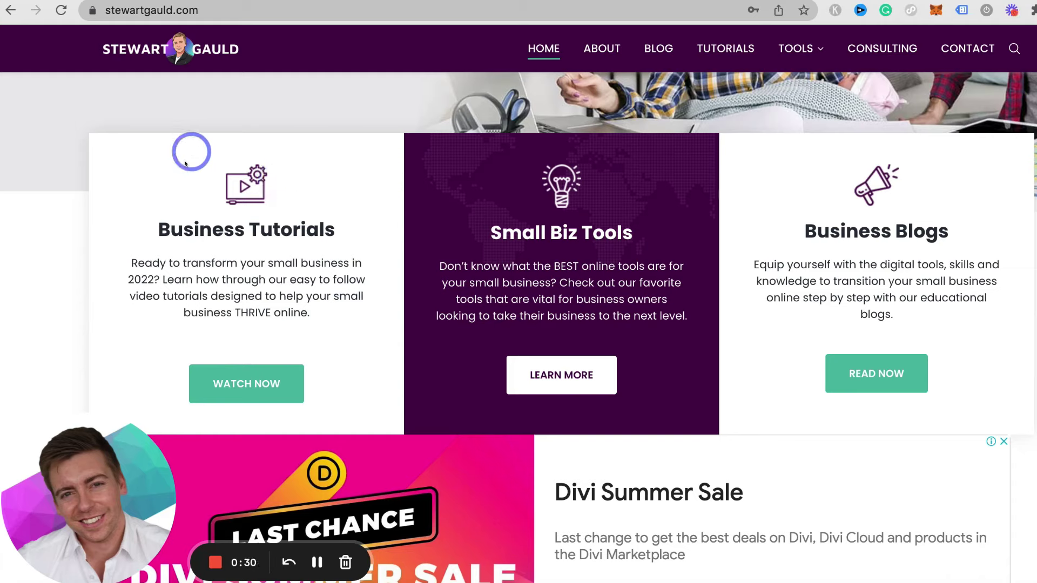
{"action": "scroll", "coordinate": [254, 168], "scroll_direction": "up", "scroll_amount": 2}
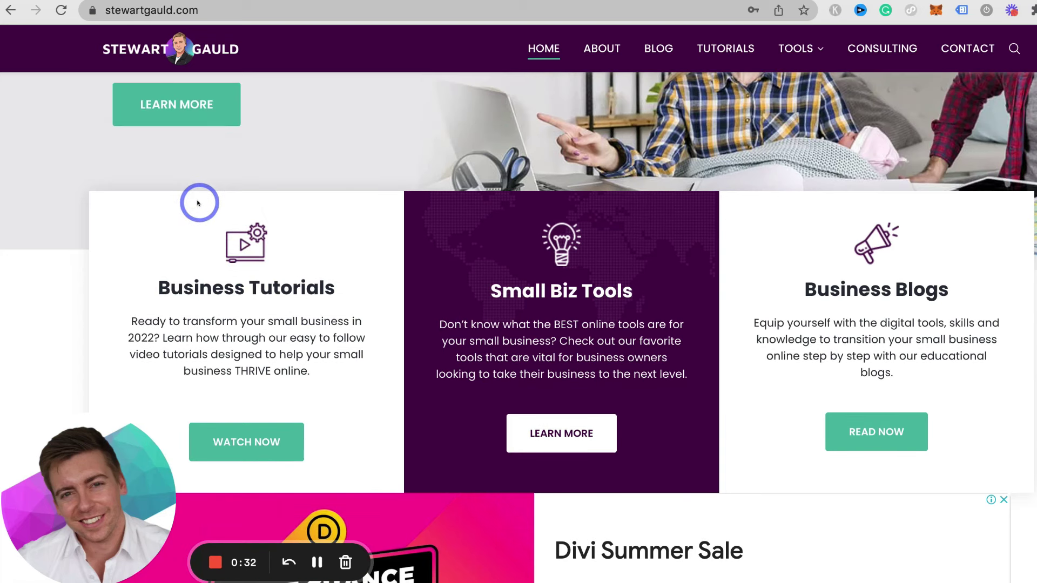
{"action": "scroll", "coordinate": [376, 215], "scroll_direction": "up", "scroll_amount": 6}
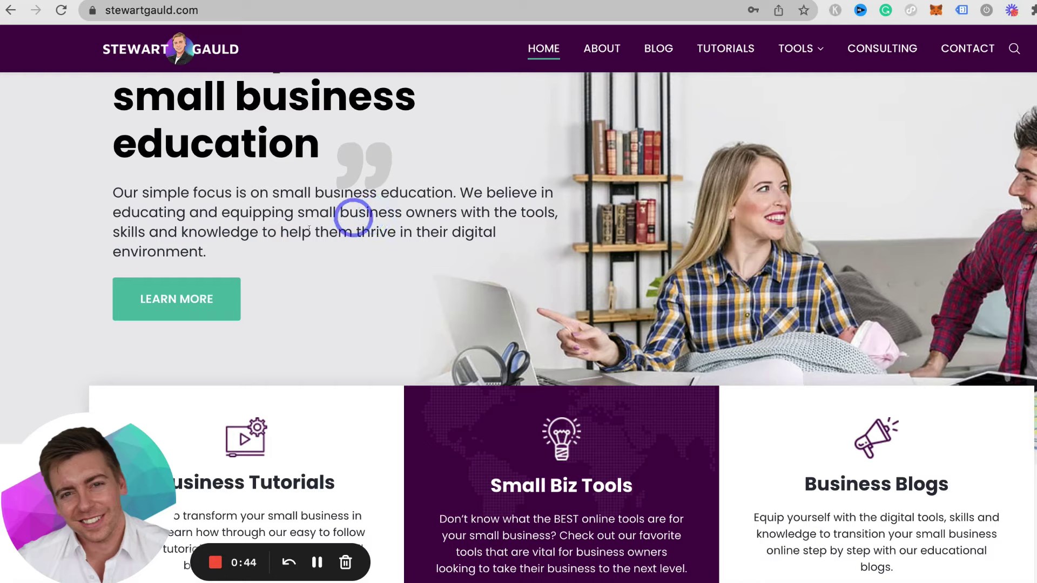
{"action": "left_click", "coordinate": [232, 561]}
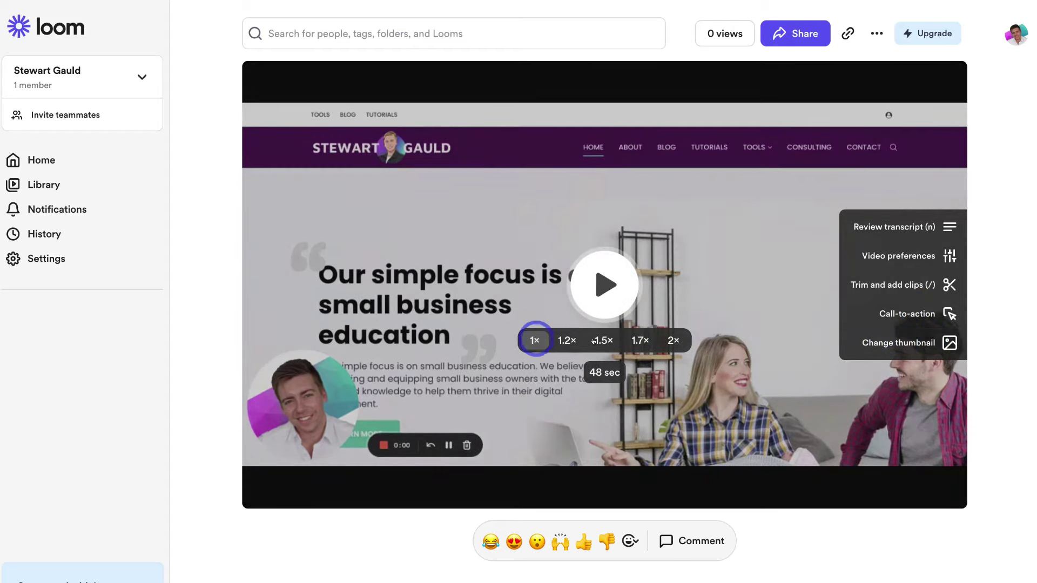
Step: Title the recording 'Issue with Website Responsiveness - Please Fix' on its video page
{"action": "scroll", "coordinate": [694, 336], "scroll_direction": "down", "scroll_amount": 1}
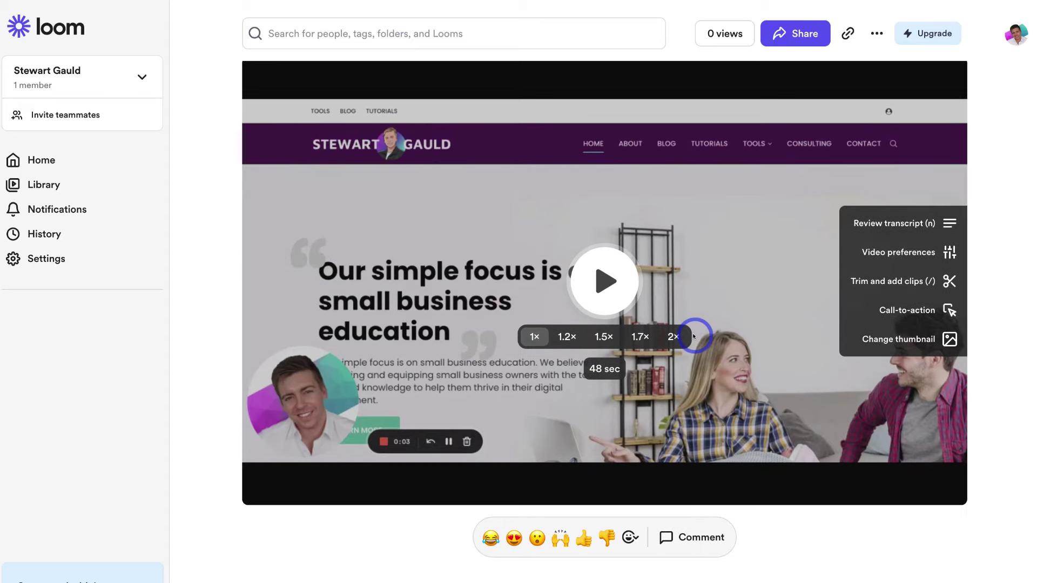
{"action": "scroll", "coordinate": [694, 336], "scroll_direction": "down", "scroll_amount": 3}
{"action": "scroll", "coordinate": [598, 390], "scroll_direction": "down", "scroll_amount": 1}
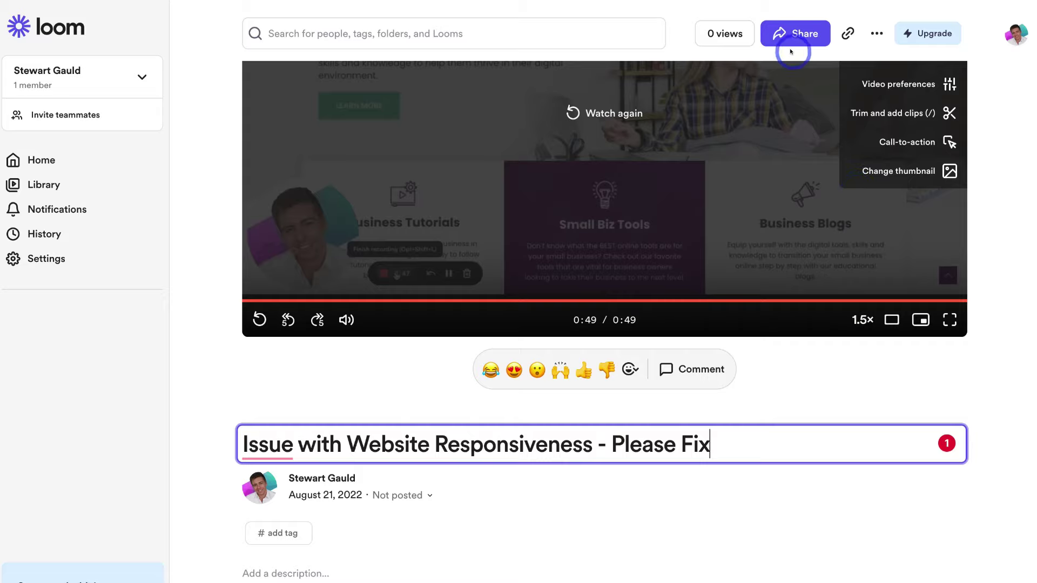
Step: Copy the recording's shareable link and open the Share dialog's recipient field
{"action": "left_click", "coordinate": [847, 33]}
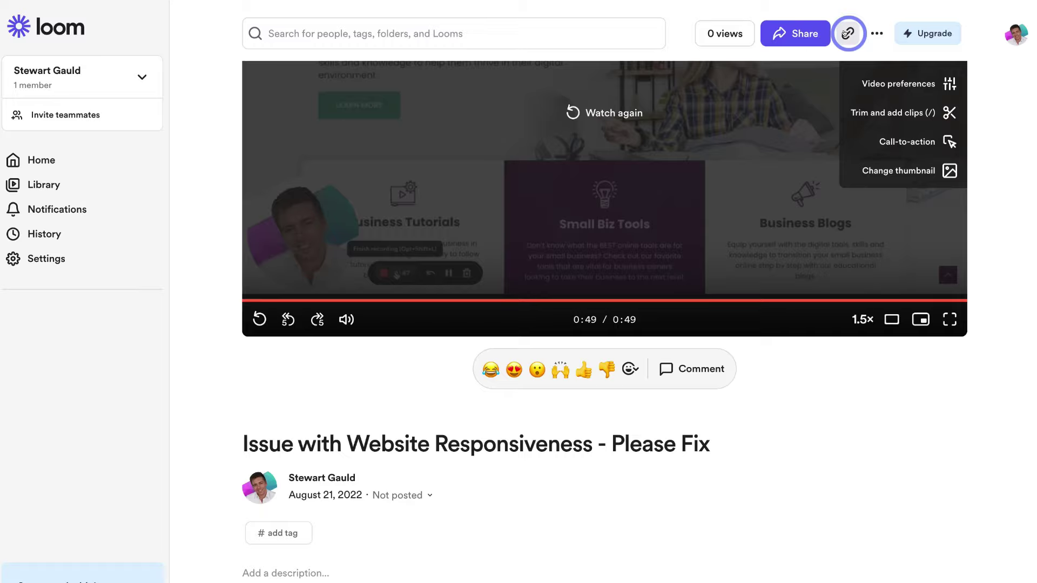
{"action": "left_click", "coordinate": [783, 33]}
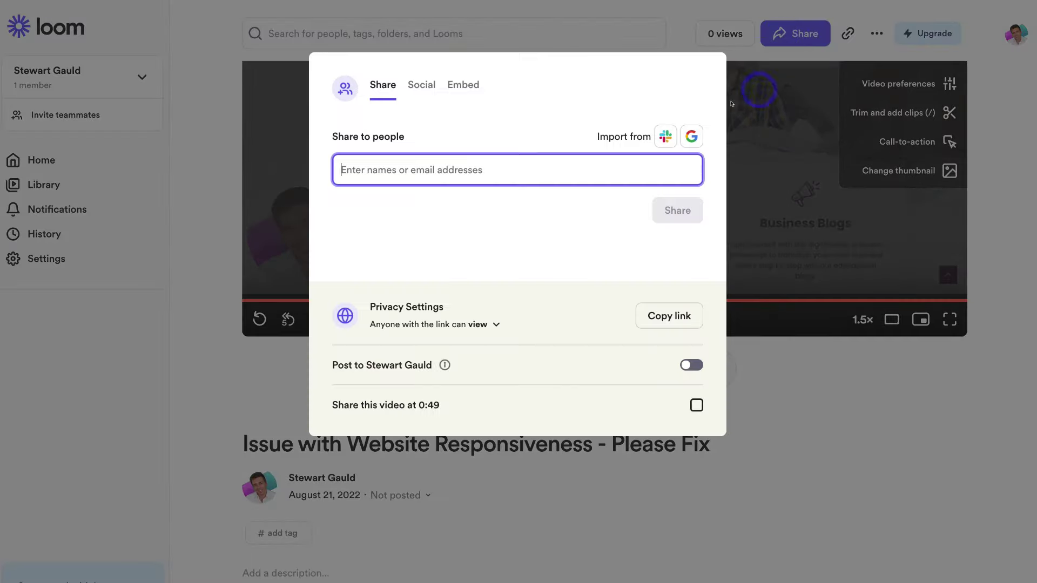
{"action": "left_click", "coordinate": [539, 167]}
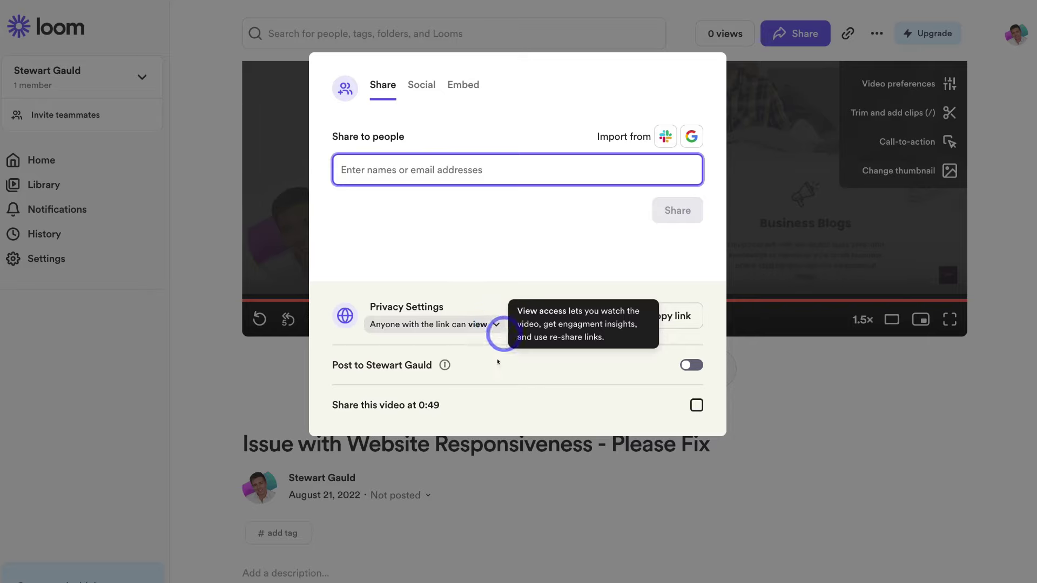
Step: Review the Social options, copy the responsive embed code, and close the sharing dialog
{"action": "mouse_move", "coordinate": [441, 368]}
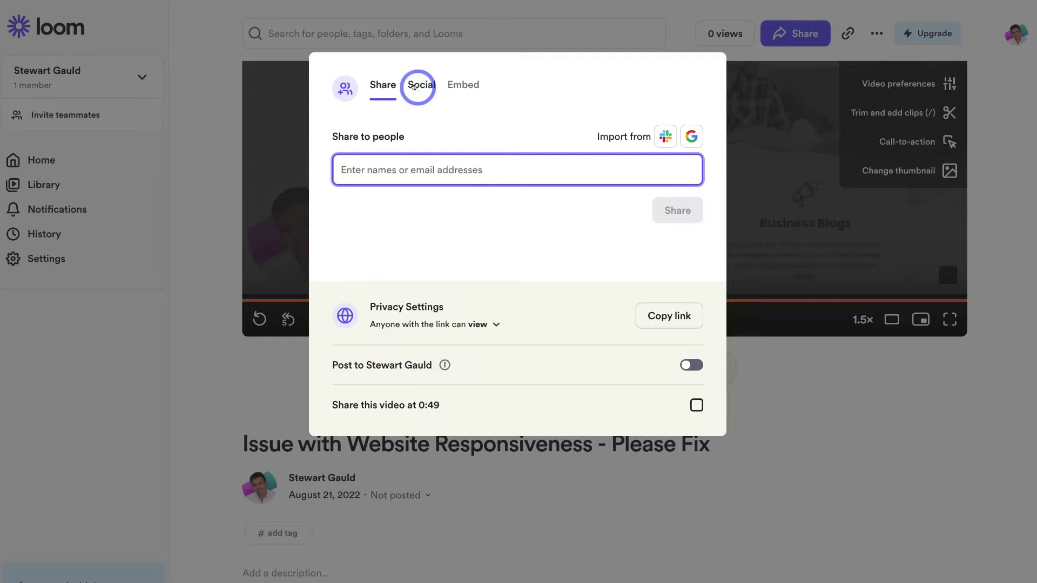
{"action": "left_click", "coordinate": [414, 85]}
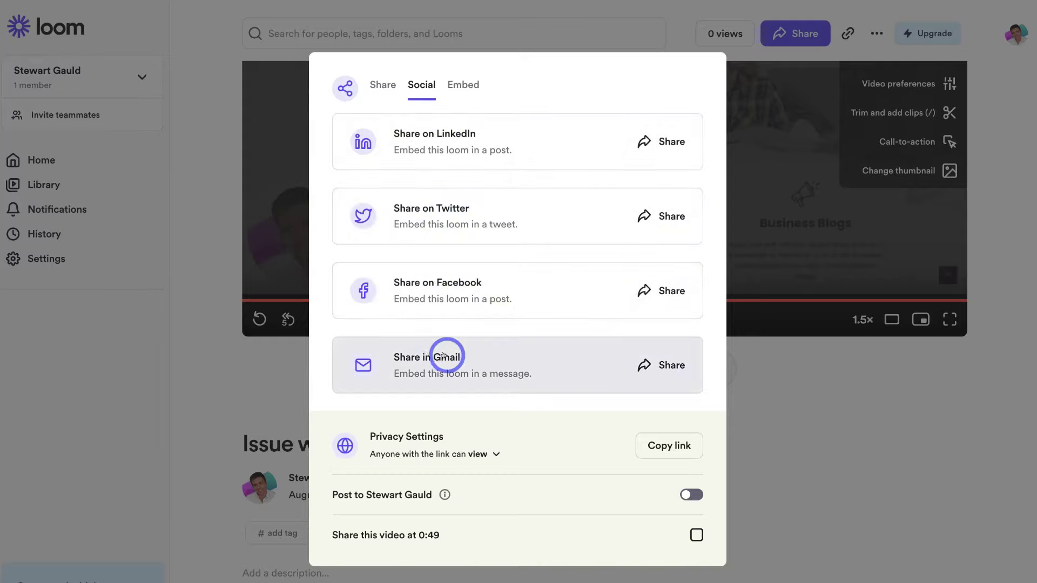
{"action": "left_click", "coordinate": [465, 85]}
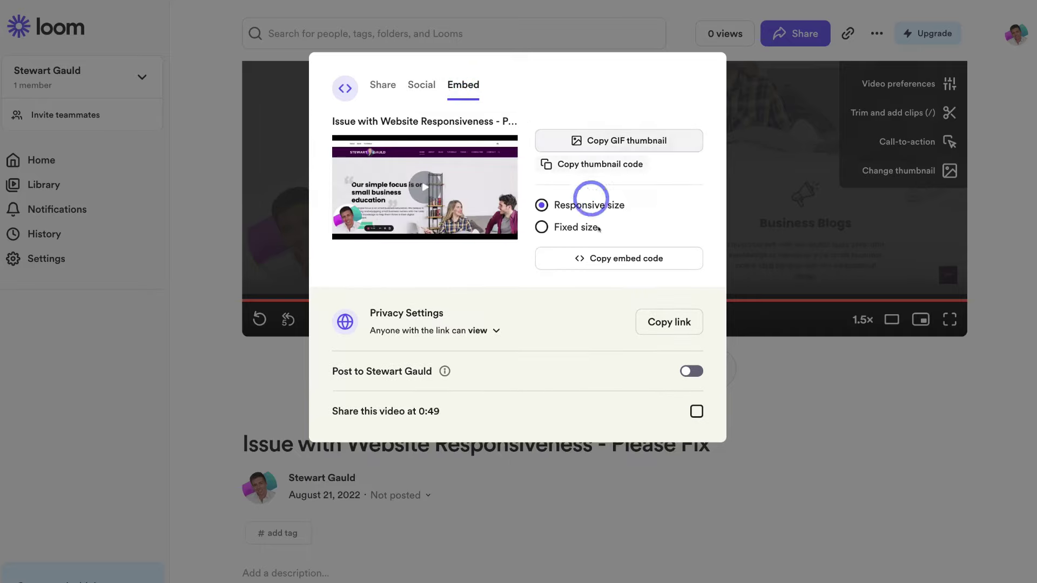
{"action": "left_click", "coordinate": [639, 257]}
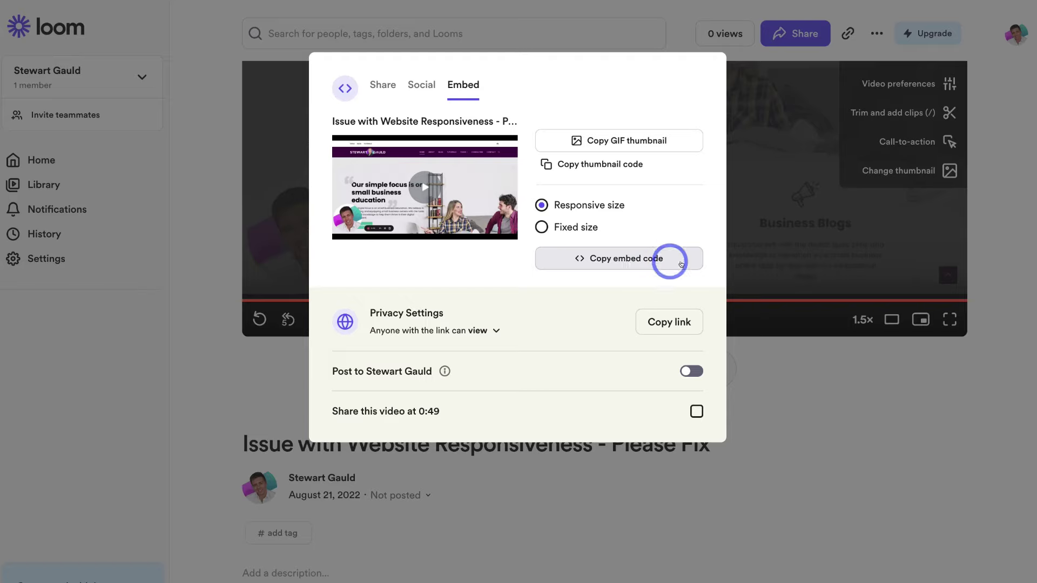
{"action": "left_click", "coordinate": [826, 353]}
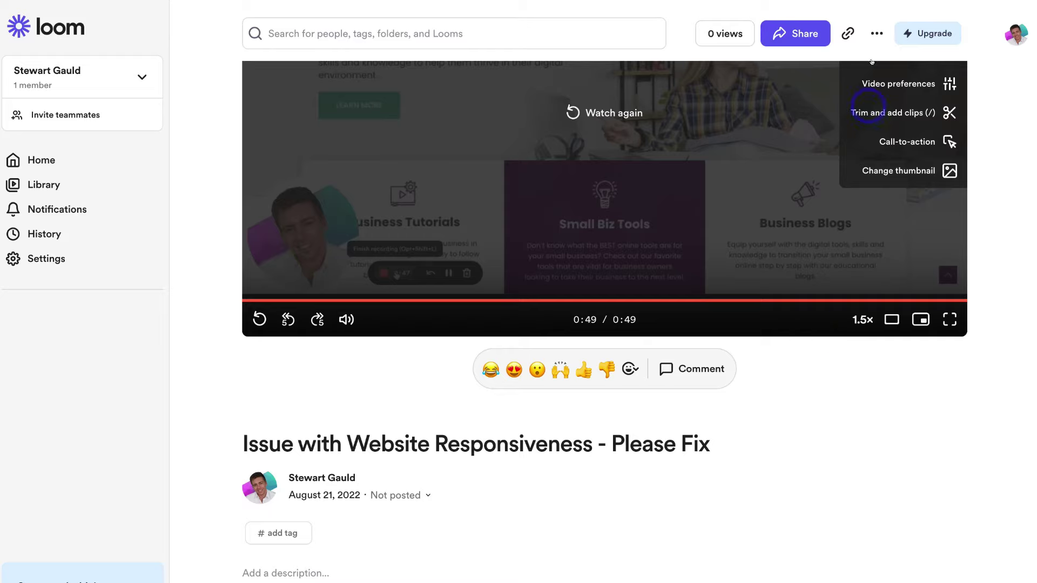
Step: Open the '...' more actions menu for the 'Issue with Website Responsiveness - Please Fix' video, then dismiss it
{"action": "left_click", "coordinate": [873, 32]}
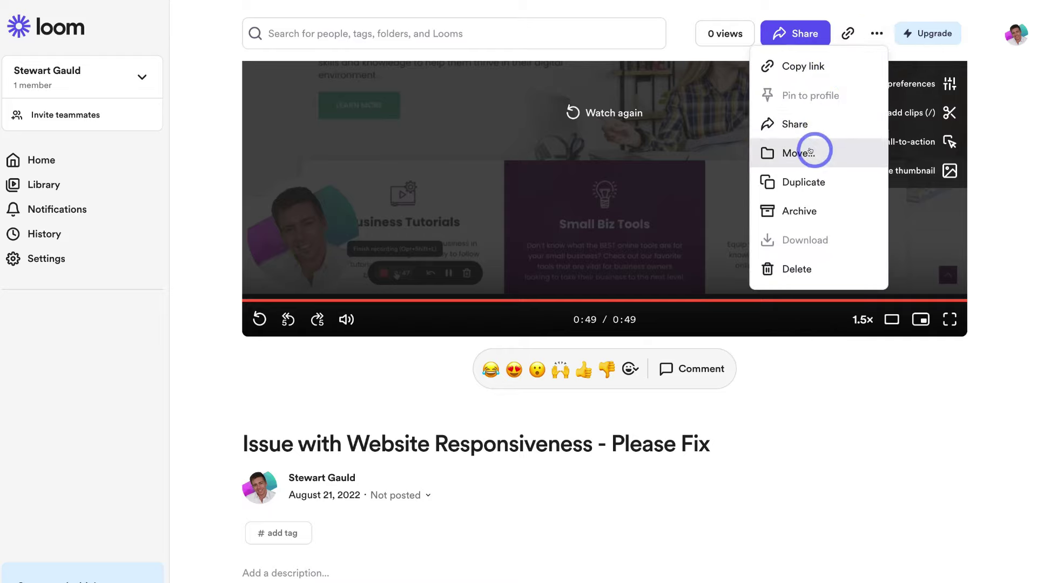
{"action": "left_click", "coordinate": [808, 369]}
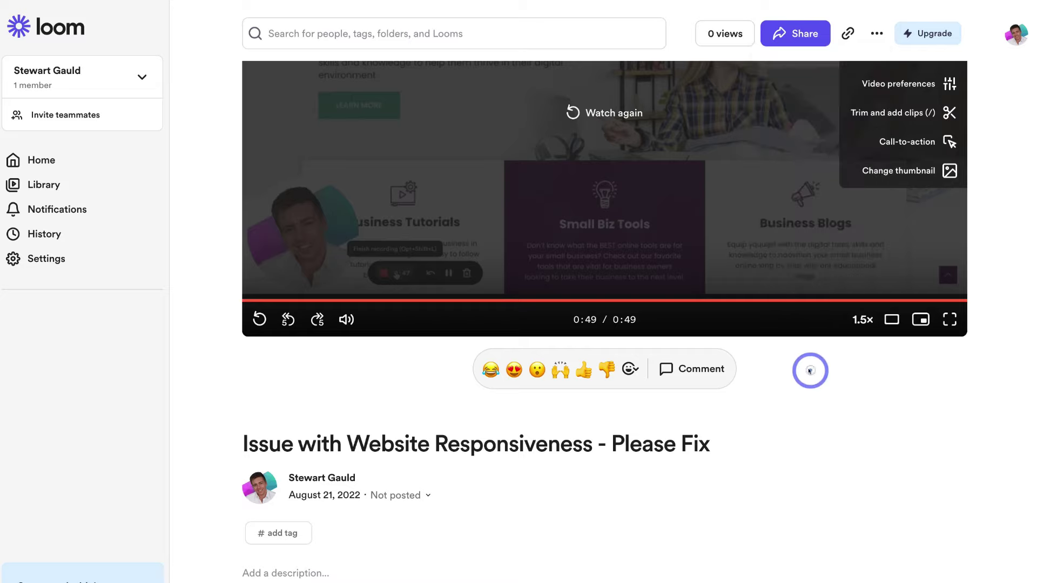